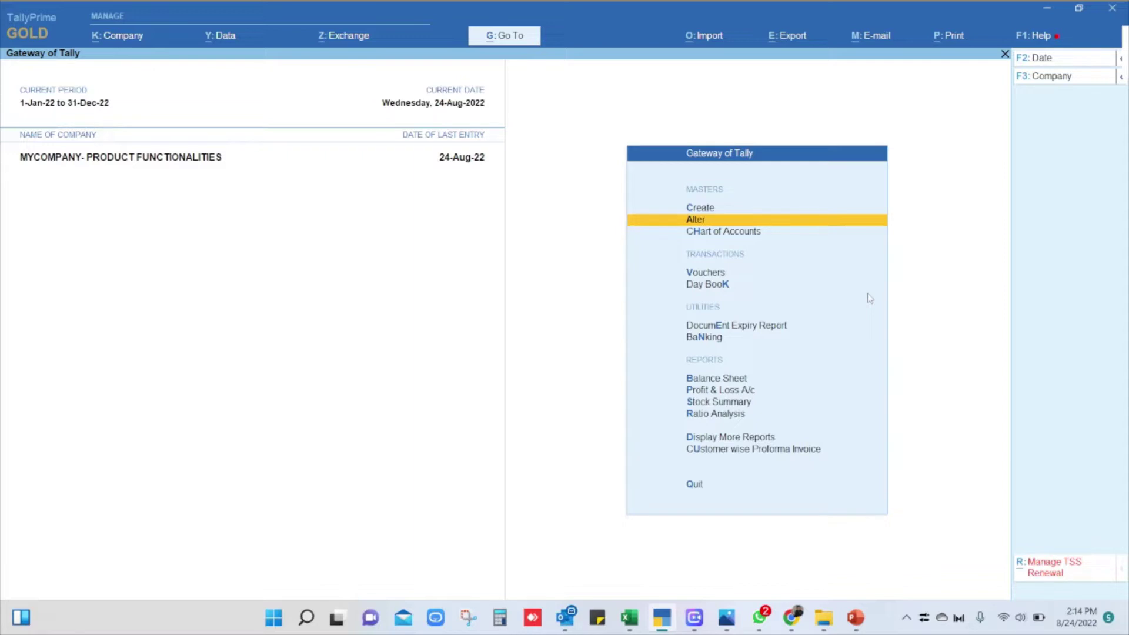
Open the Purchase Order voucher type for alteration from the voucher type list
{"action": "key", "text": "Return"}
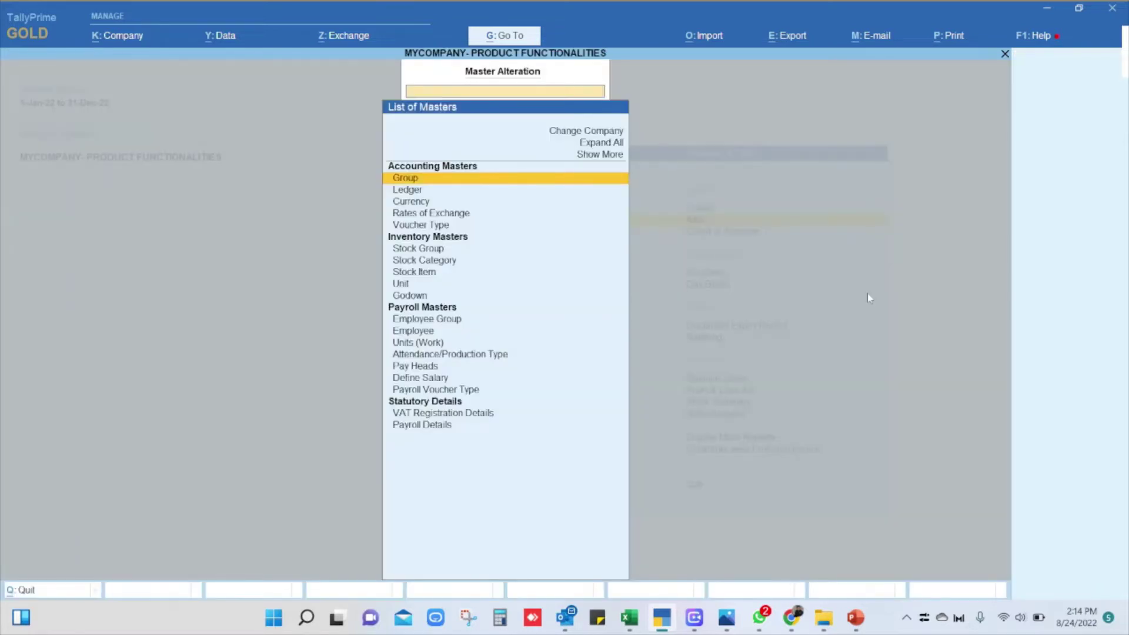
{"action": "key", "text": "Down"}
{"action": "key", "text": "Down"}
{"action": "key", "text": "Down"}
{"action": "key", "text": "Down"}
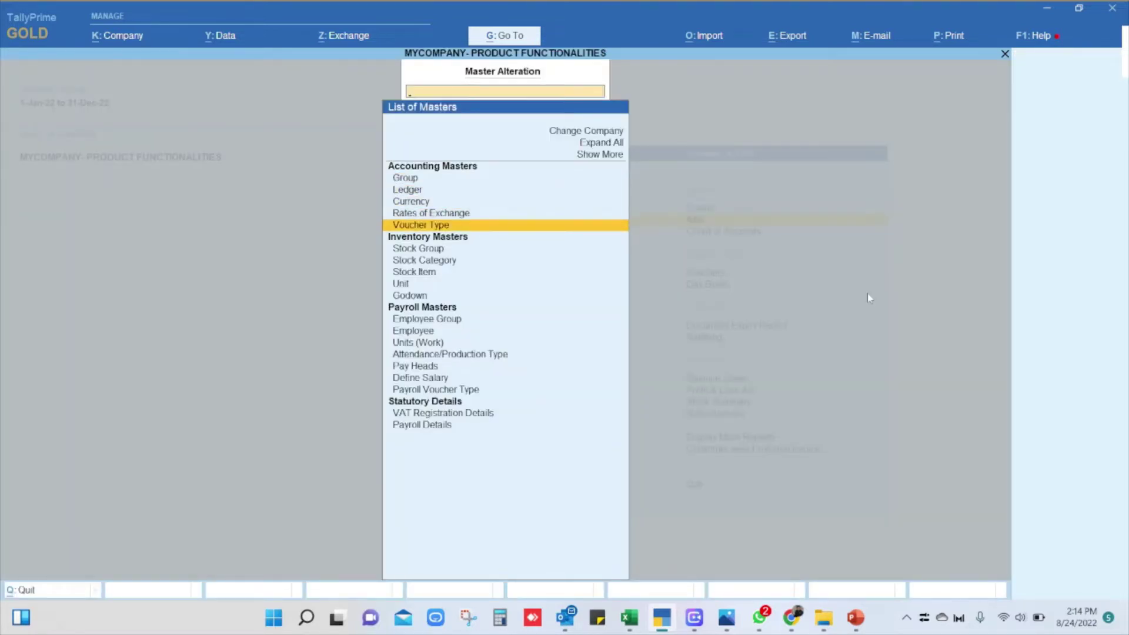
{"action": "key", "text": "Return"}
{"action": "type", "text": "Purc"}
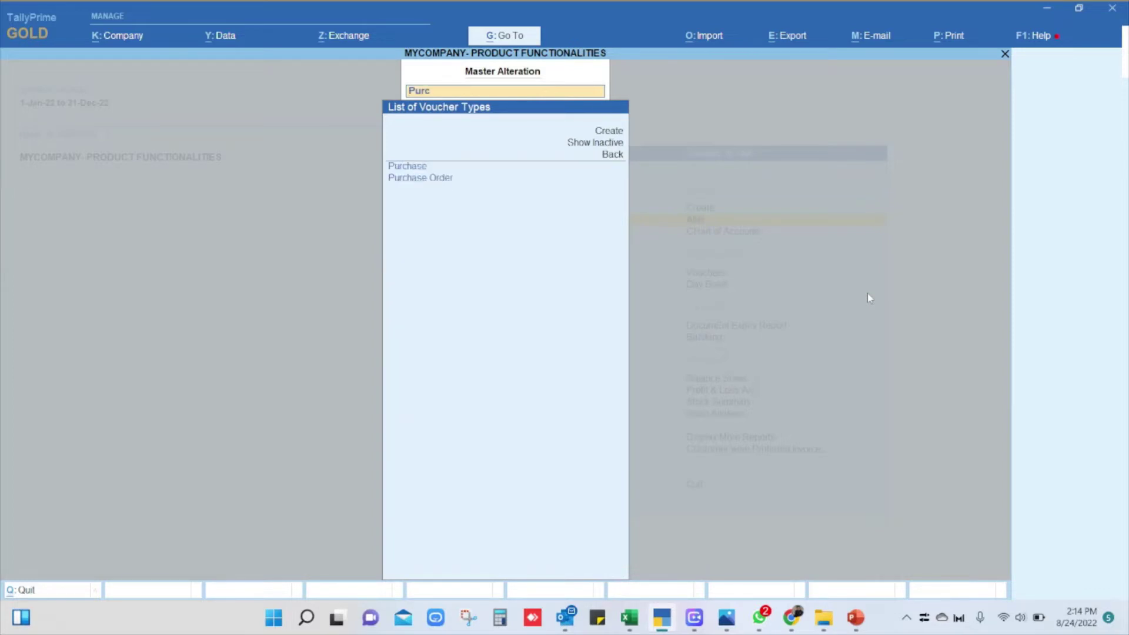
{"action": "key", "text": "Down"}
{"action": "key", "text": "Return"}
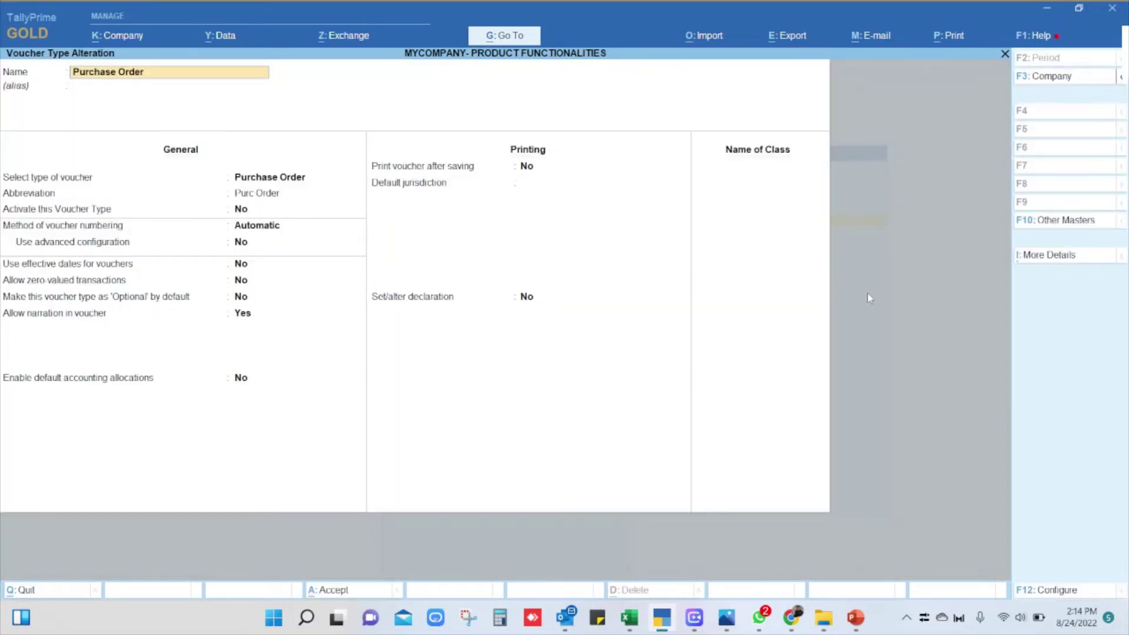
Set Activate this Voucher Type to Yes and save the Purchase Order voucher type
{"action": "key", "text": "Return"}
{"action": "key", "text": "Return"}
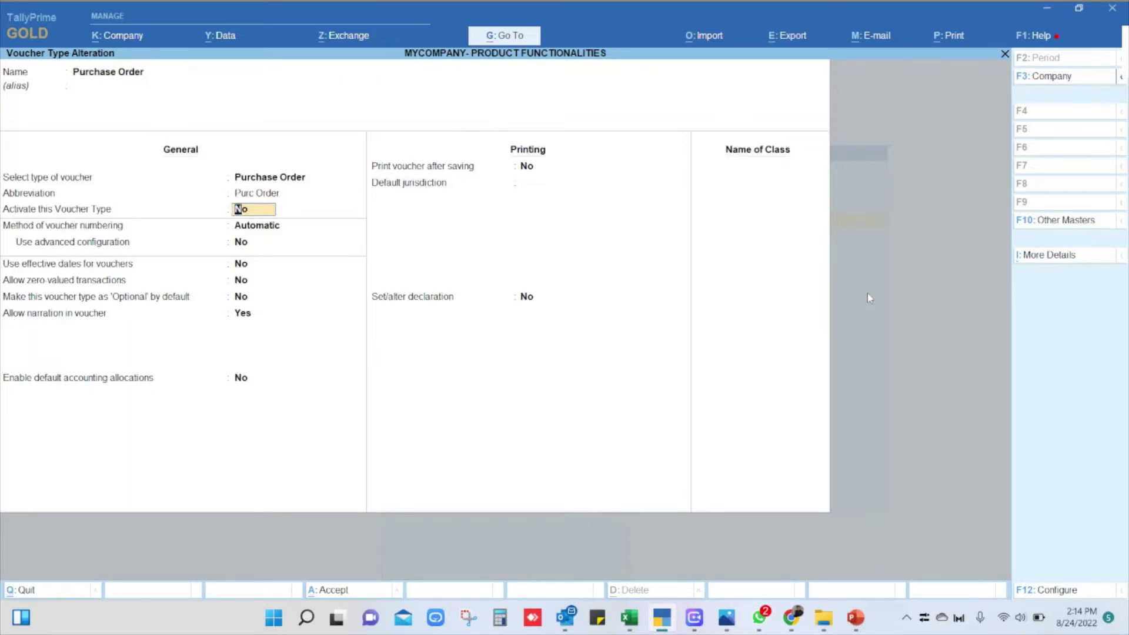
{"action": "type", "text": "yes"}
{"action": "key", "text": "Return"}
{"action": "key", "text": "Return"}
{"action": "key", "text": "Return"}
{"action": "key", "text": "Return"}
{"action": "key", "text": "Return"}
{"action": "key", "text": "Return"}
{"action": "key", "text": "Return"}
{"action": "key", "text": "Return"}
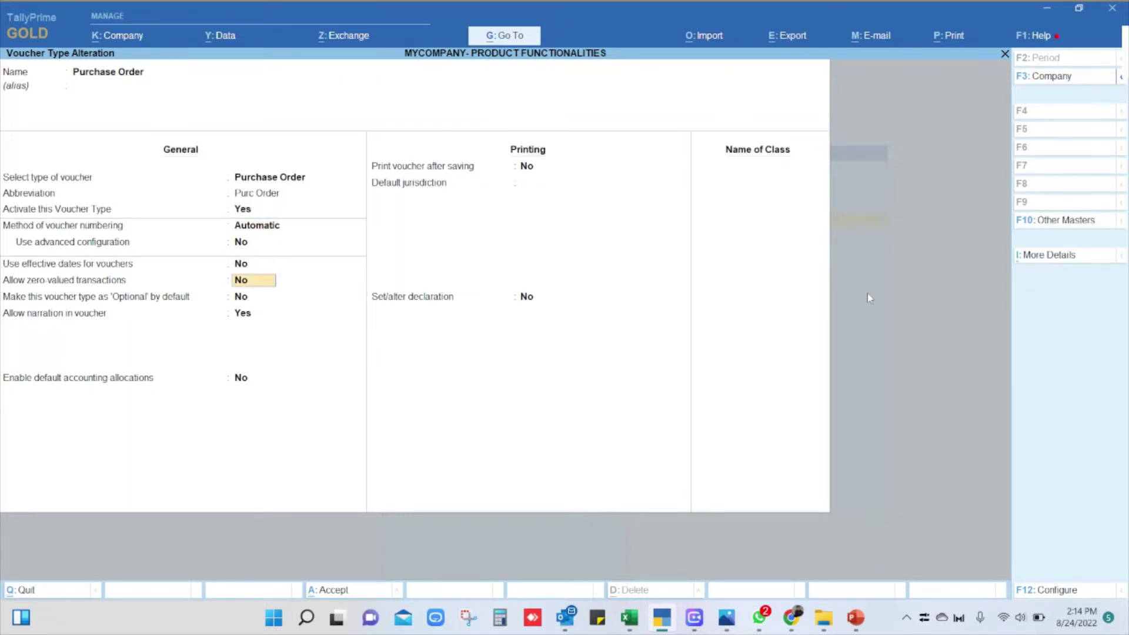
{"action": "key", "text": "Return"}
{"action": "key", "text": "Return"}
{"action": "key", "text": "Return"}
{"action": "key", "text": "Return"}
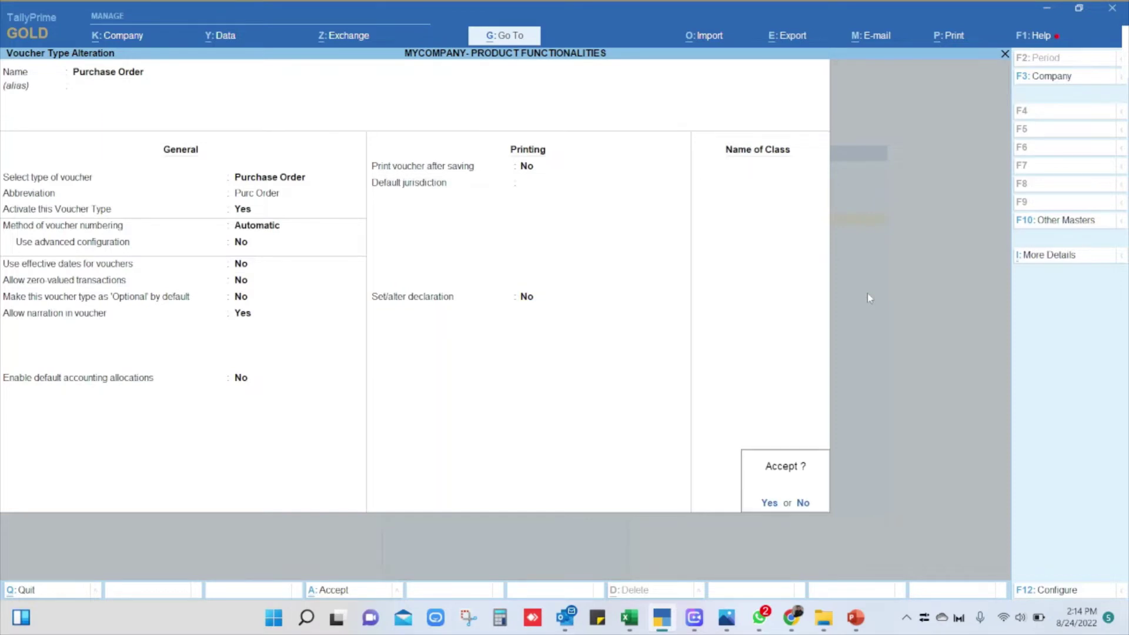
{"action": "key", "text": "Return"}
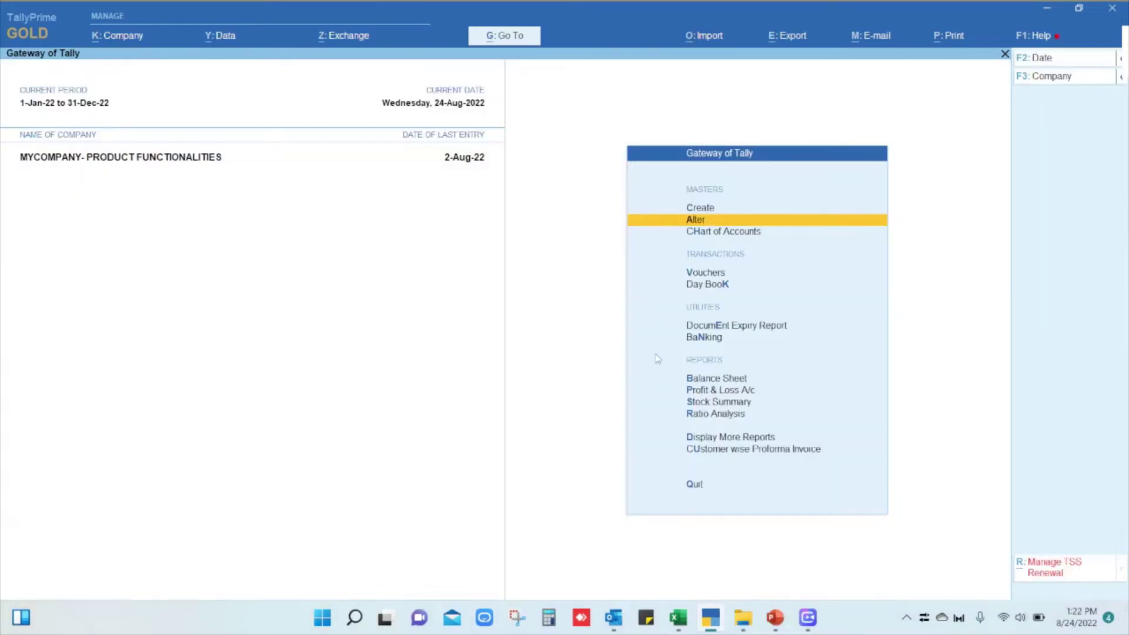
Change the new voucher's type to Purchase Order, numbered LPO :0456:2022
{"action": "key", "text": "Down"}
{"action": "key", "text": "Down"}
{"action": "key", "text": "Return"}
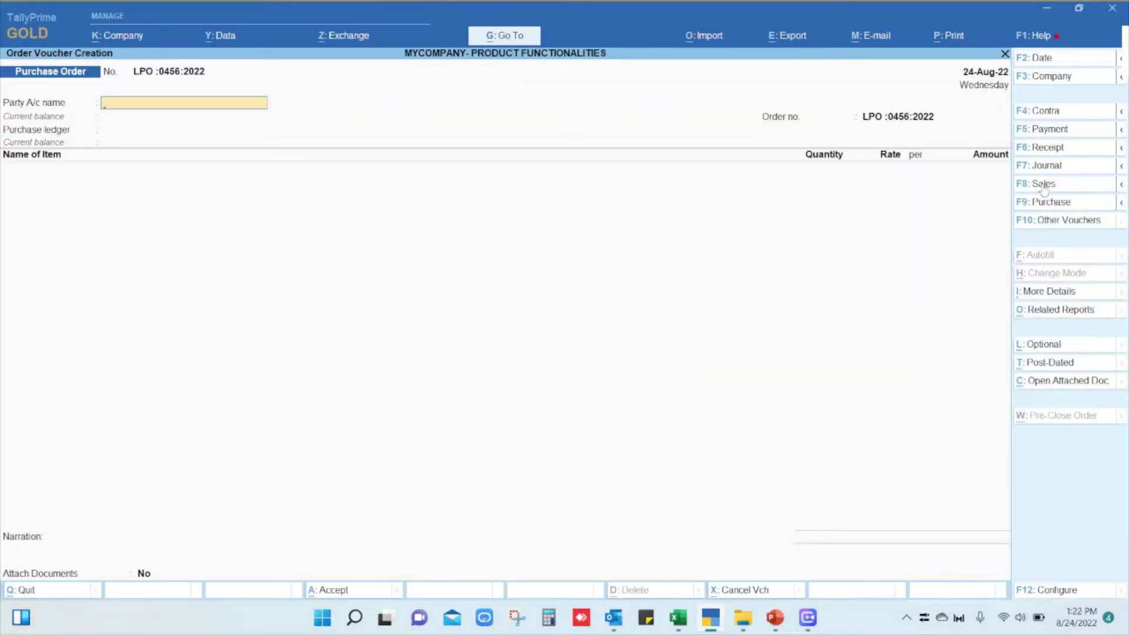
{"action": "left_click", "coordinate": [1105, 222]}
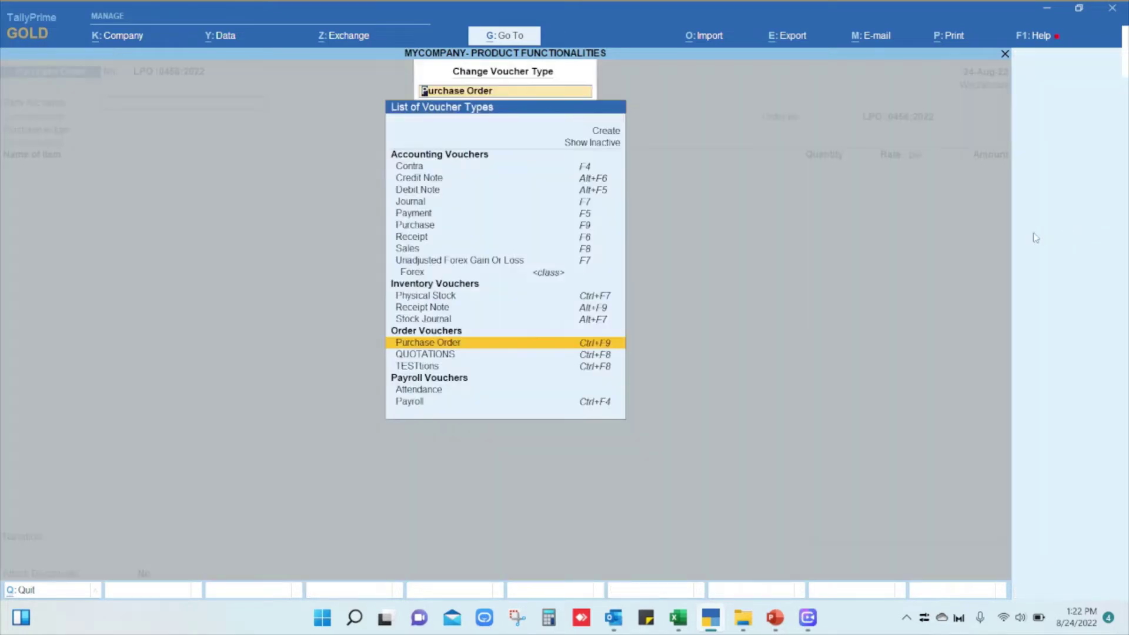
{"action": "type", "text": "purcha"}
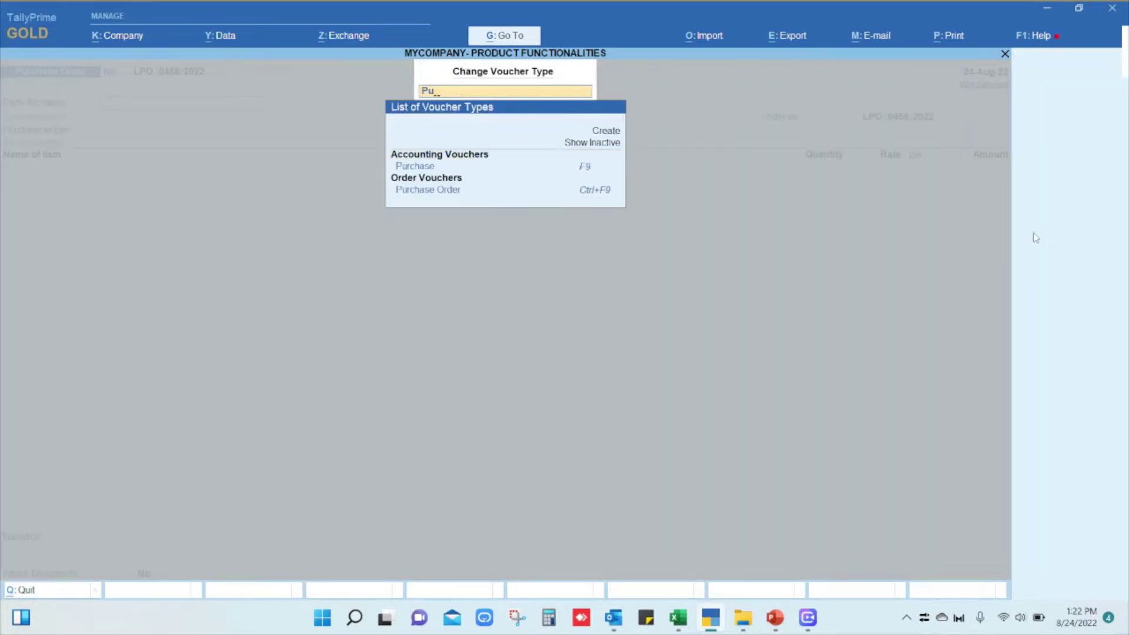
{"action": "key", "text": "Down"}
{"action": "key", "text": "Down"}
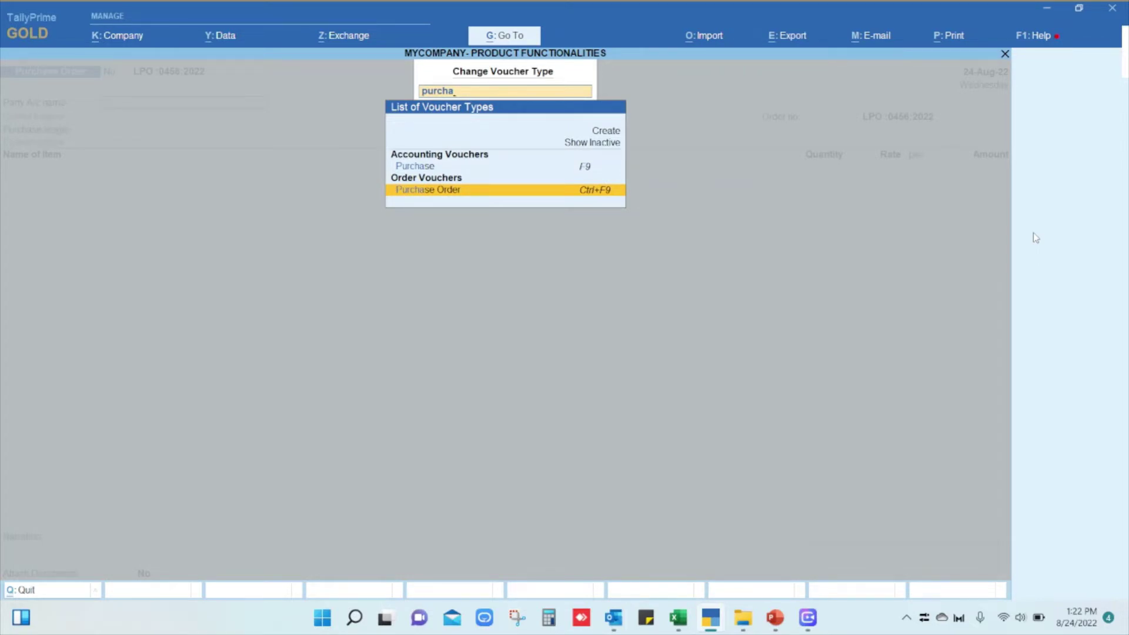
{"action": "key", "text": "Return"}
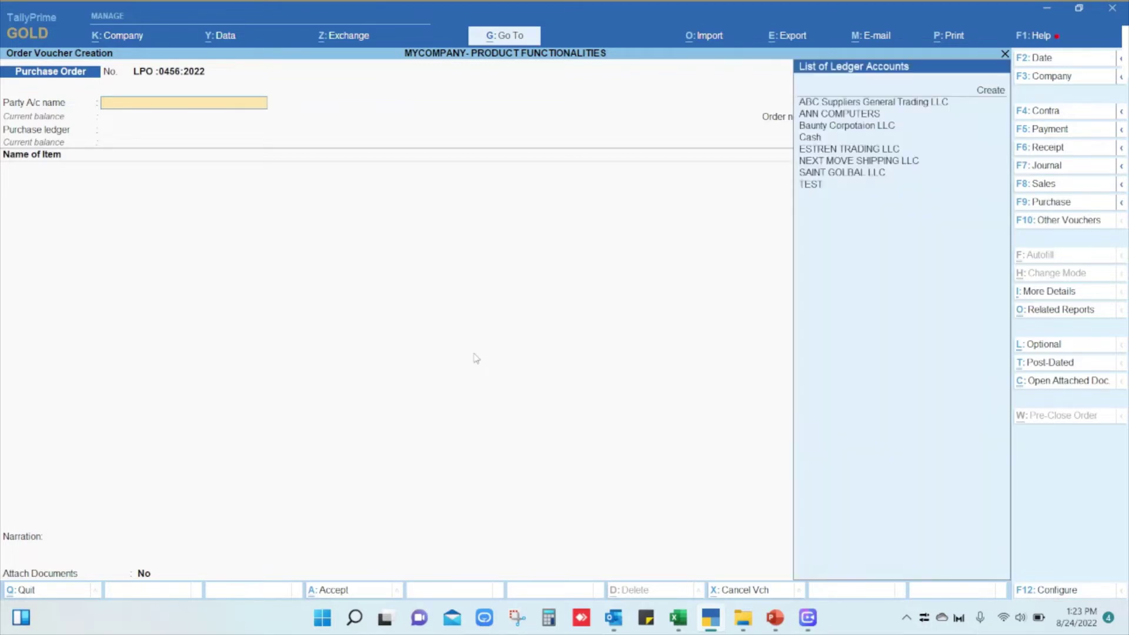
Choose Baunty Corpotaion LLC as party and enter 30 Days payment terms
{"action": "key", "text": "Down"}
{"action": "key", "text": "Down"}
{"action": "key", "text": "Down"}
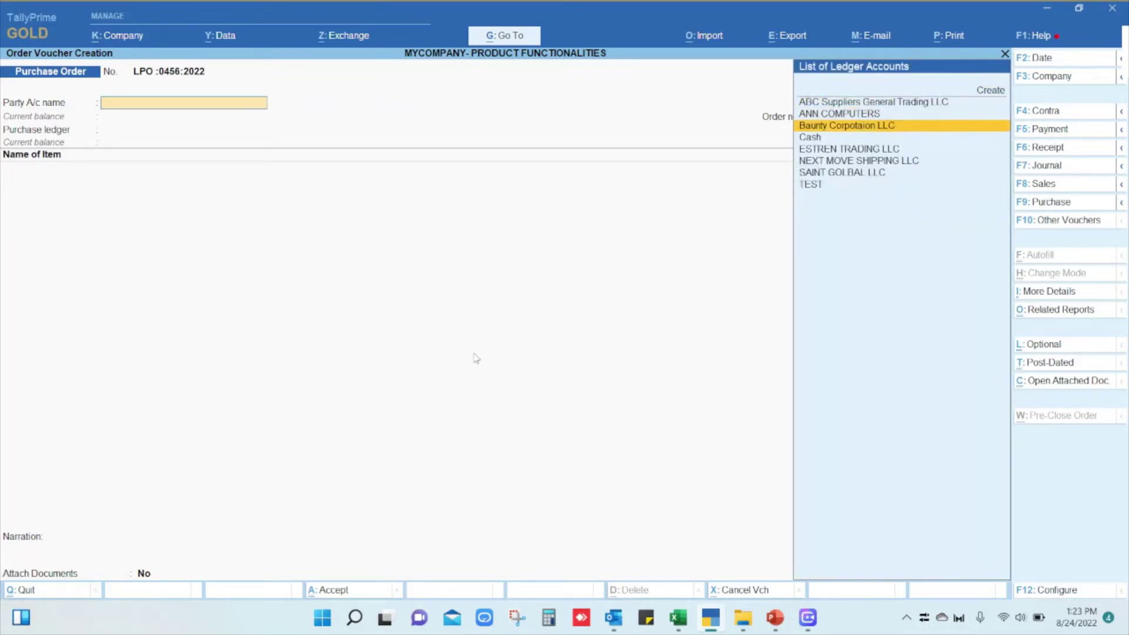
{"action": "key", "text": "Return"}
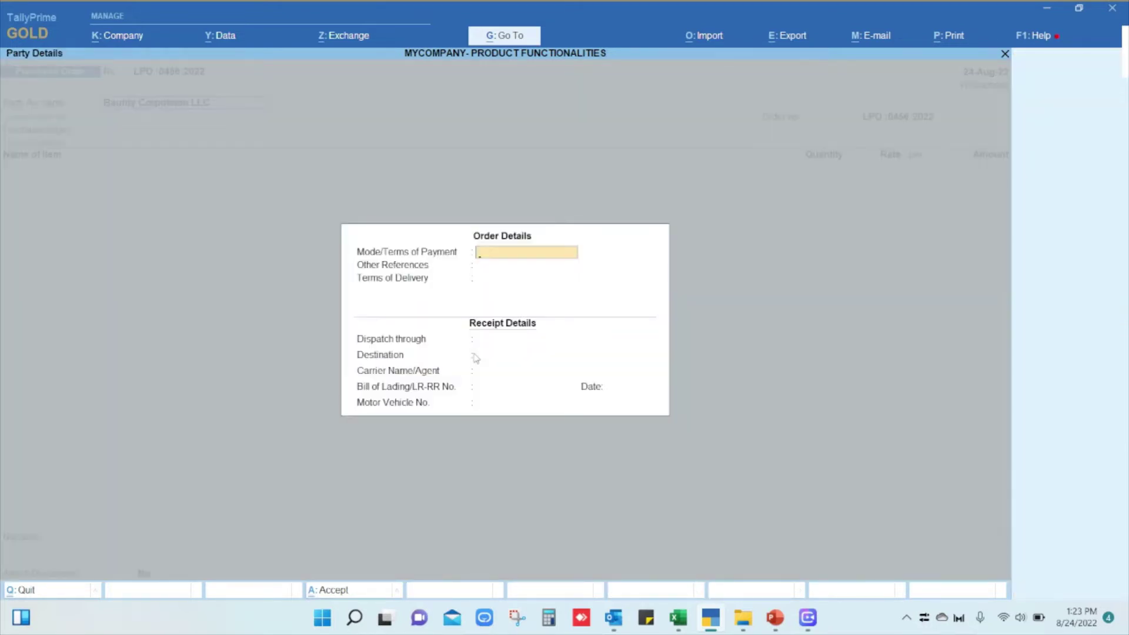
{"action": "type", "text": "30"}
{"action": "key", "text": "Return"}
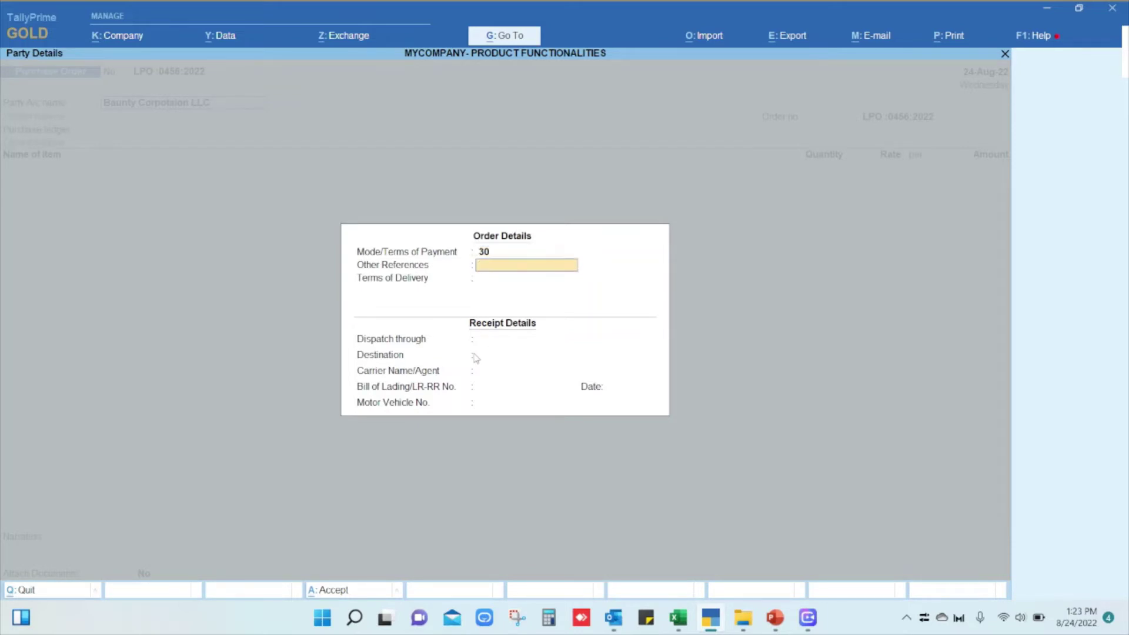
{"action": "key", "text": "Return"}
{"action": "key", "text": "Return"}
{"action": "key", "text": "Up"}
{"action": "key", "text": "Up"}
{"action": "key", "text": "Up"}
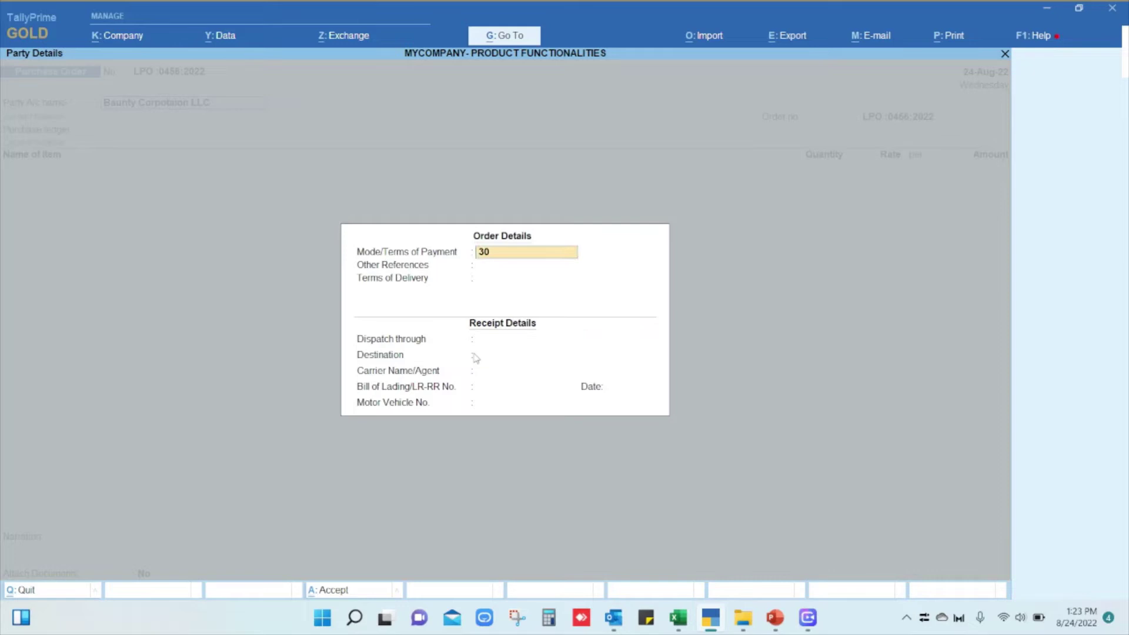
{"action": "type", "text": "Days"}
{"action": "key", "text": "Return"}
{"action": "key", "text": "Return"}
{"action": "key", "text": "Return"}
{"action": "key", "text": "Return"}
{"action": "key", "text": "Return"}
{"action": "key", "text": "Return"}
{"action": "key", "text": "Return"}
{"action": "key", "text": "Return"}
{"action": "key", "text": "Return"}
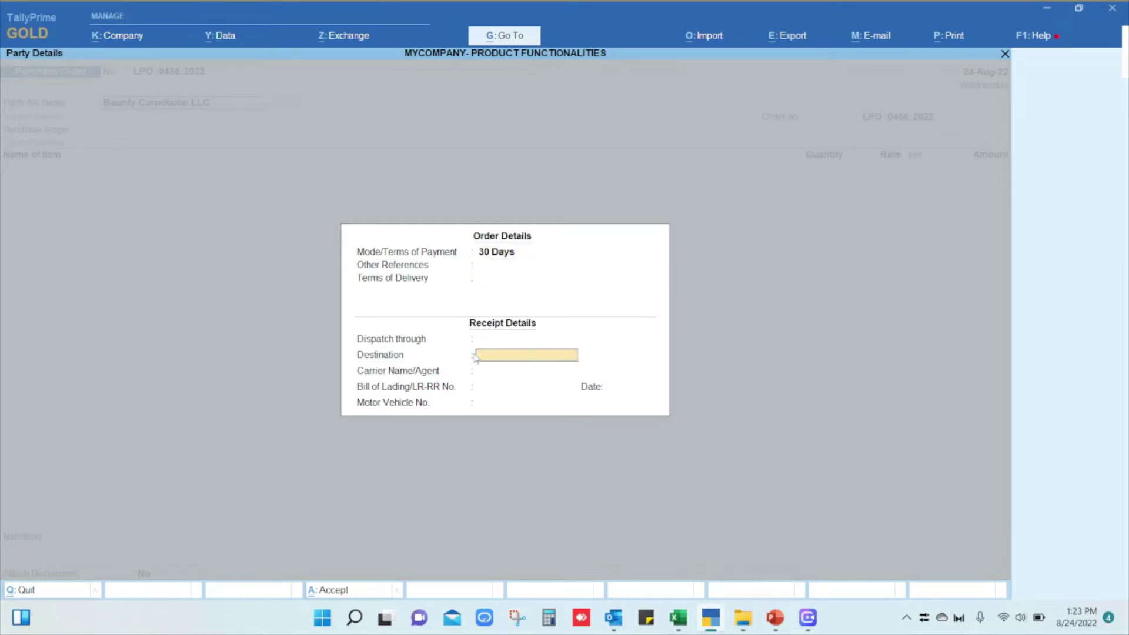
{"action": "key", "text": "Return"}
{"action": "key", "text": "Return"}
{"action": "key", "text": "Return"}
{"action": "key", "text": "Return"}
{"action": "key", "text": "Return"}
{"action": "key", "text": "Return"}
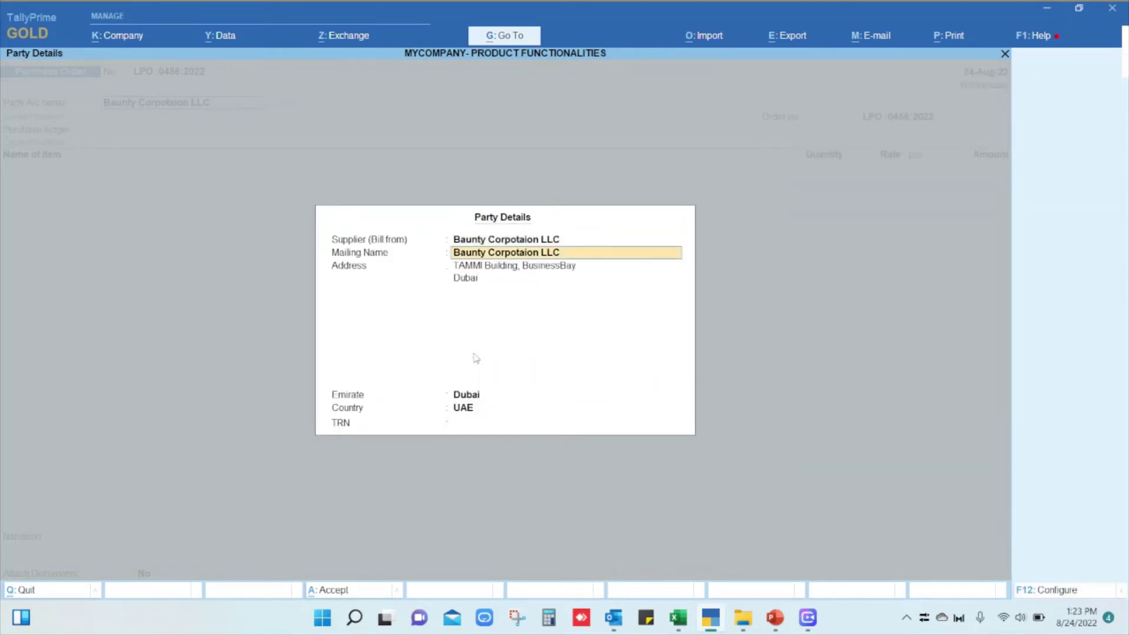
{"action": "key", "text": "Return"}
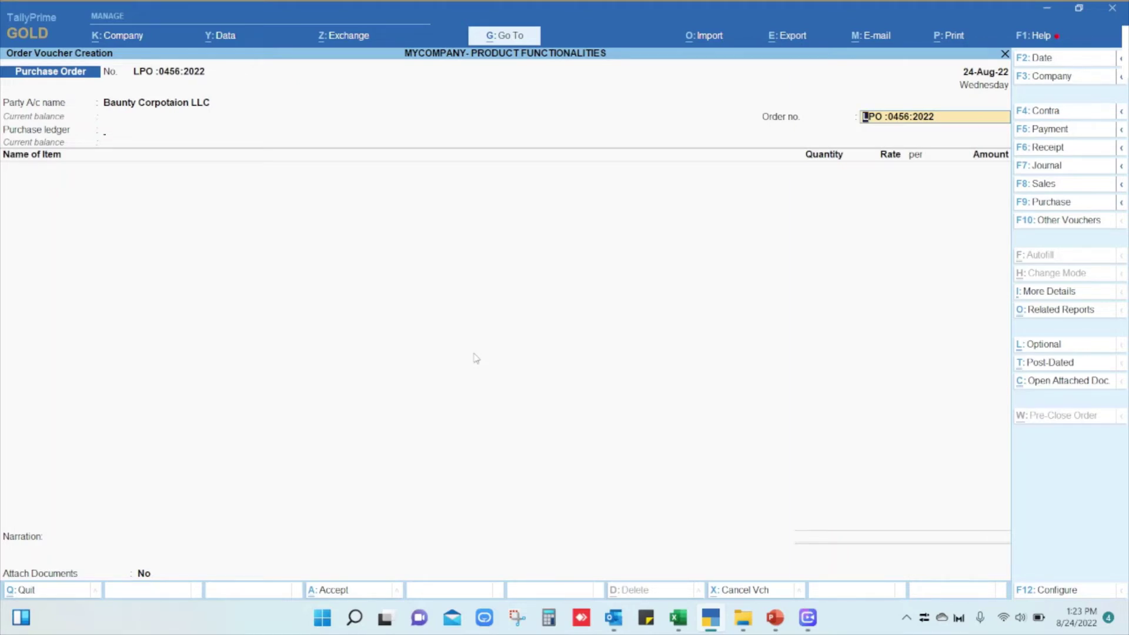
Select the Local Purchase ledger and add Baunty150 tissues, 1,000 Box at 3.00
{"action": "key", "text": "Return"}
{"action": "key", "text": "Down"}
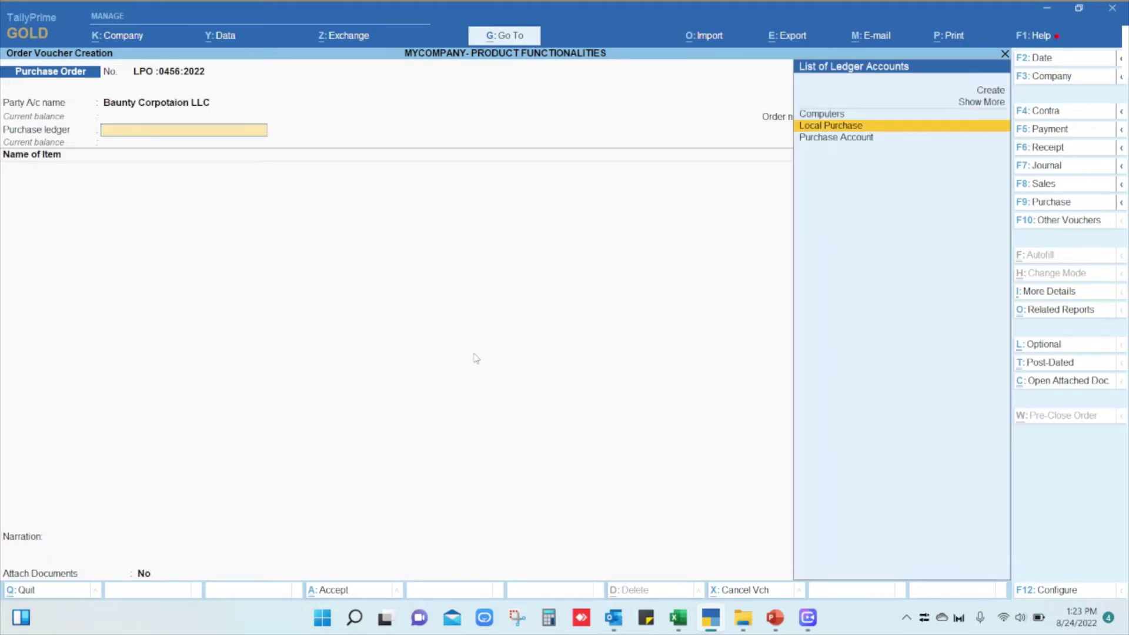
{"action": "key", "text": "Return"}
{"action": "key", "text": "Down"}
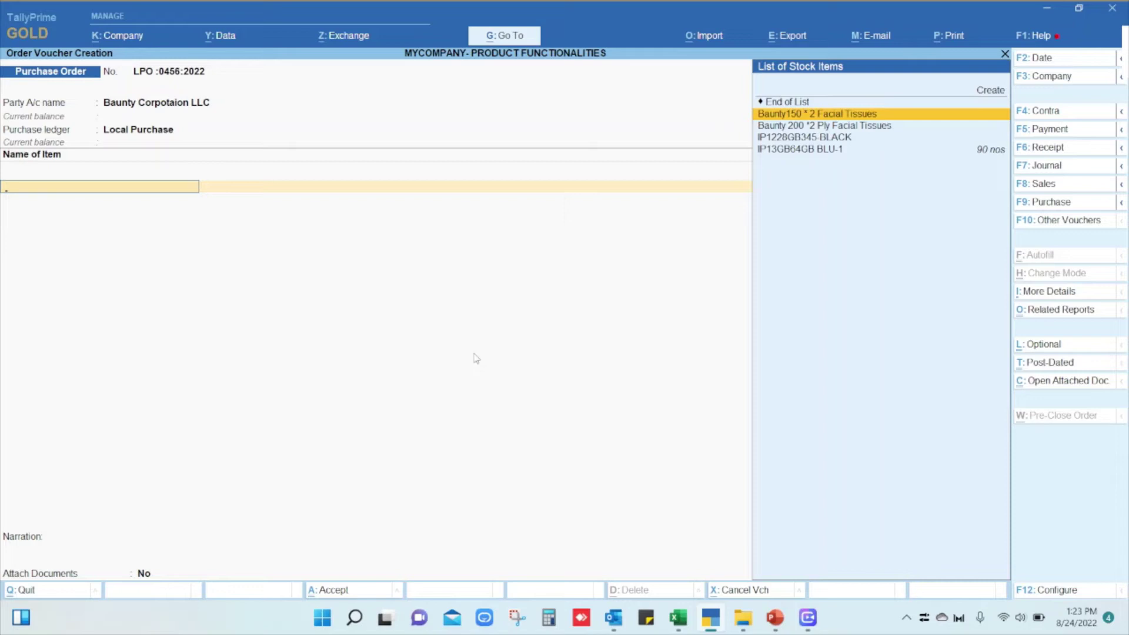
{"action": "key", "text": "Return"}
{"action": "key", "text": "Return"}
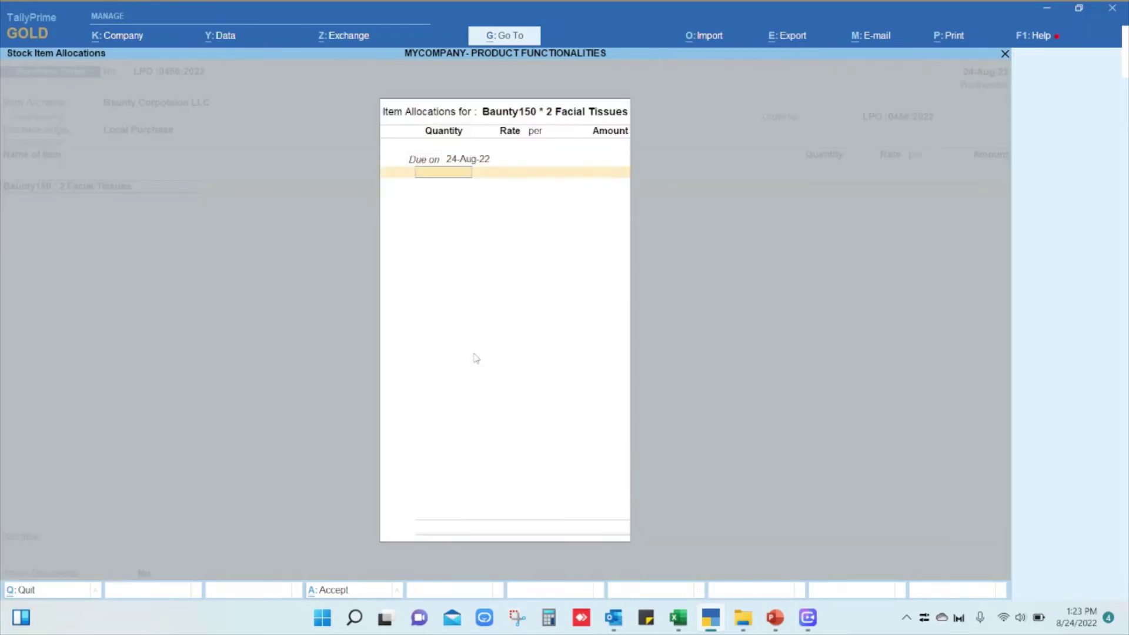
{"action": "type", "text": "1000"}
{"action": "key", "text": "Return"}
{"action": "type", "text": "3"}
{"action": "key", "text": "Return"}
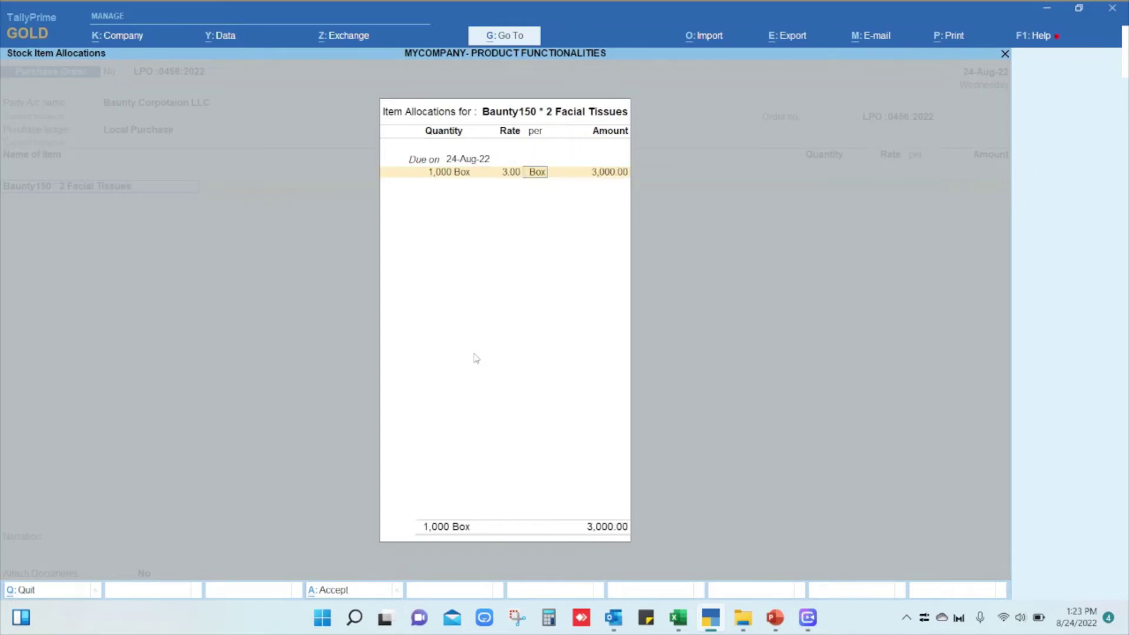
{"action": "key", "text": "Return"}
{"action": "key", "text": "Return"}
{"action": "key", "text": "Return"}
{"action": "key", "text": "Return"}
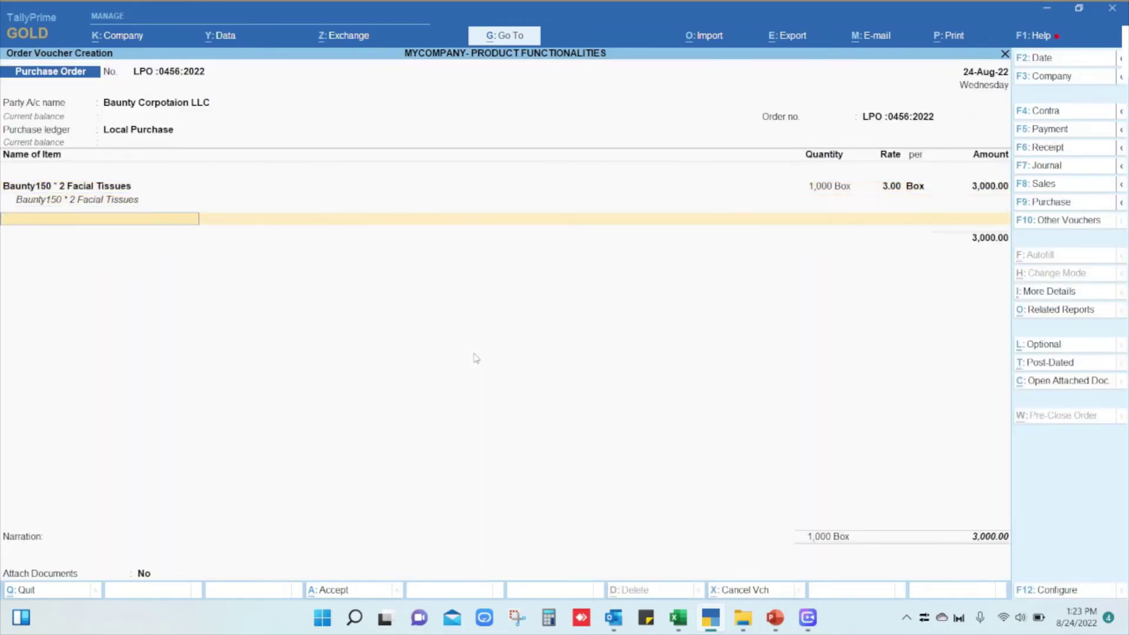
{"action": "key", "text": "Down"}
Add Baunty 200 tissues, 1,000 Box at 2.50, and a VAT ledger line
{"action": "key", "text": "Return"}
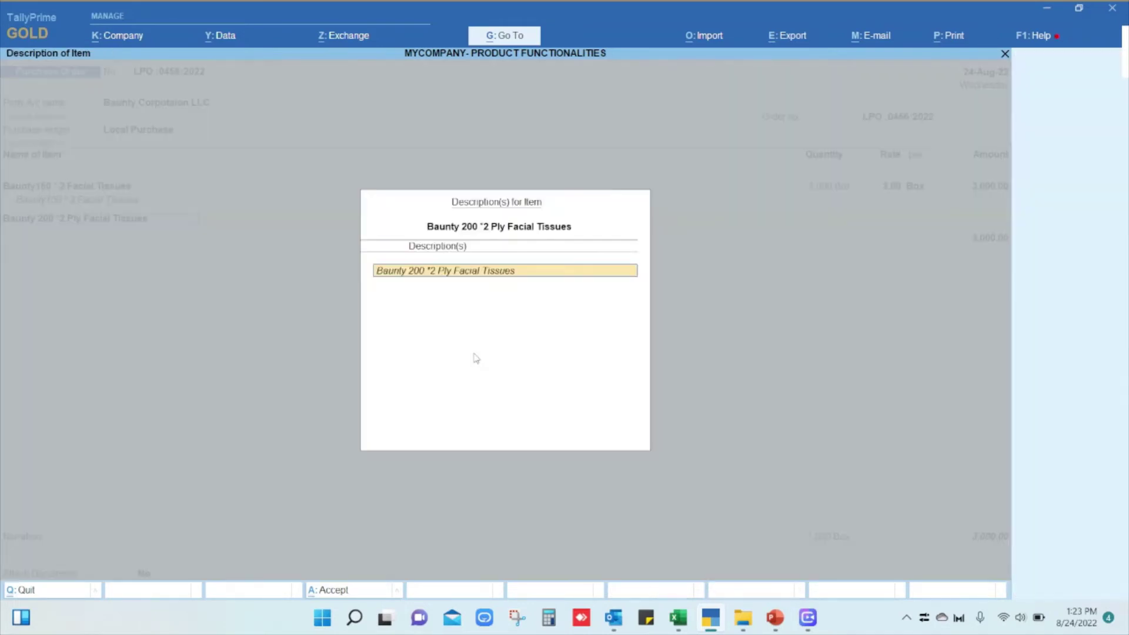
{"action": "key", "text": "Return"}
{"action": "key", "text": "Return"}
{"action": "type", "text": "1"}
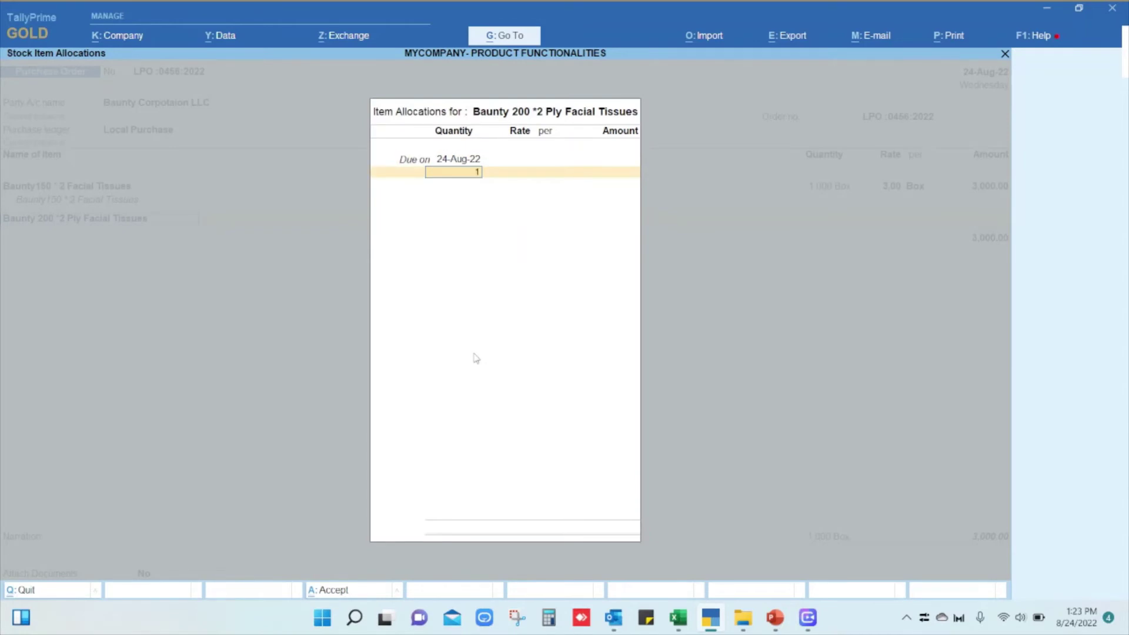
{"action": "type", "text": ",000"}
{"action": "key", "text": "Return"}
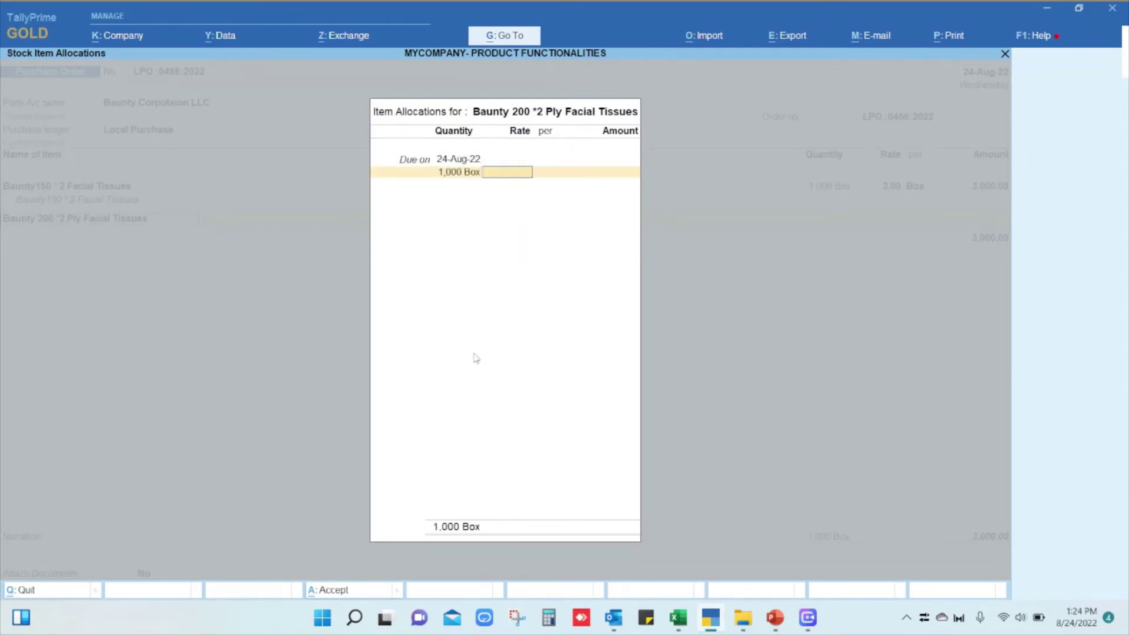
{"action": "type", "text": "2.5"}
{"action": "key", "text": "Return"}
{"action": "key", "text": "Return"}
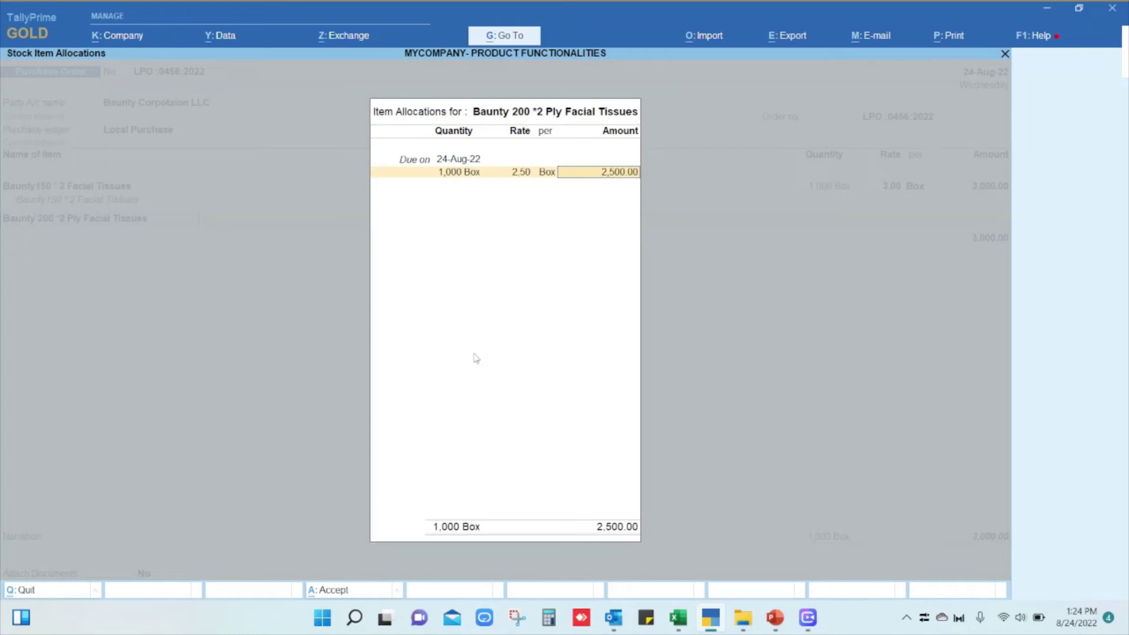
{"action": "key", "text": "Return"}
{"action": "key", "text": "Return"}
{"action": "key", "text": "Return"}
{"action": "key", "text": "Return"}
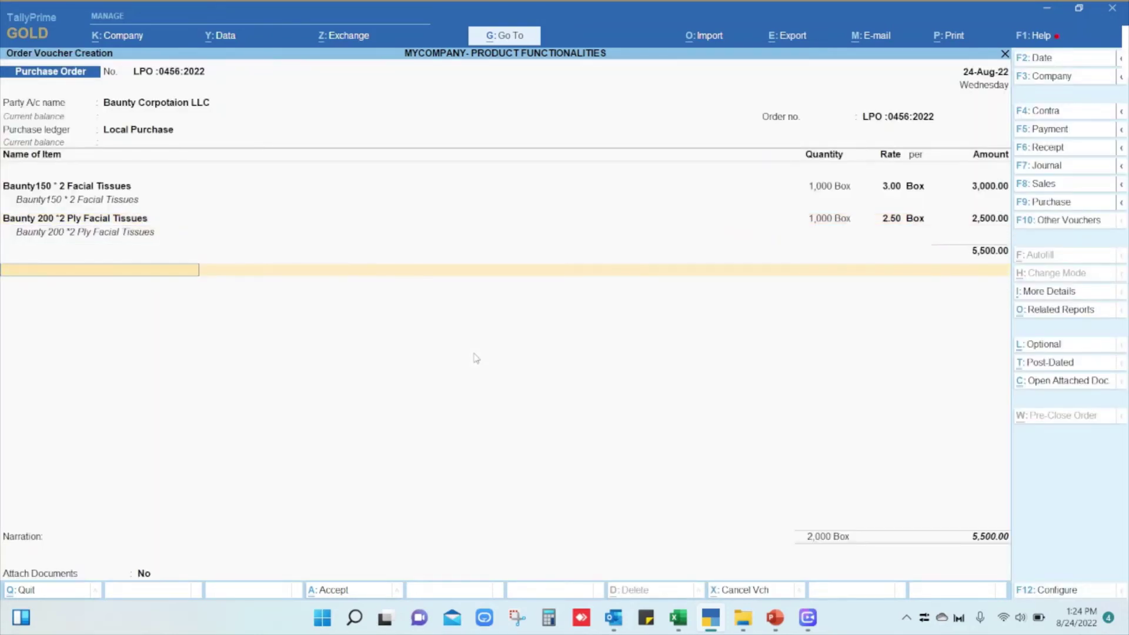
{"action": "type", "text": "vat"}
{"action": "key", "text": "Return"}
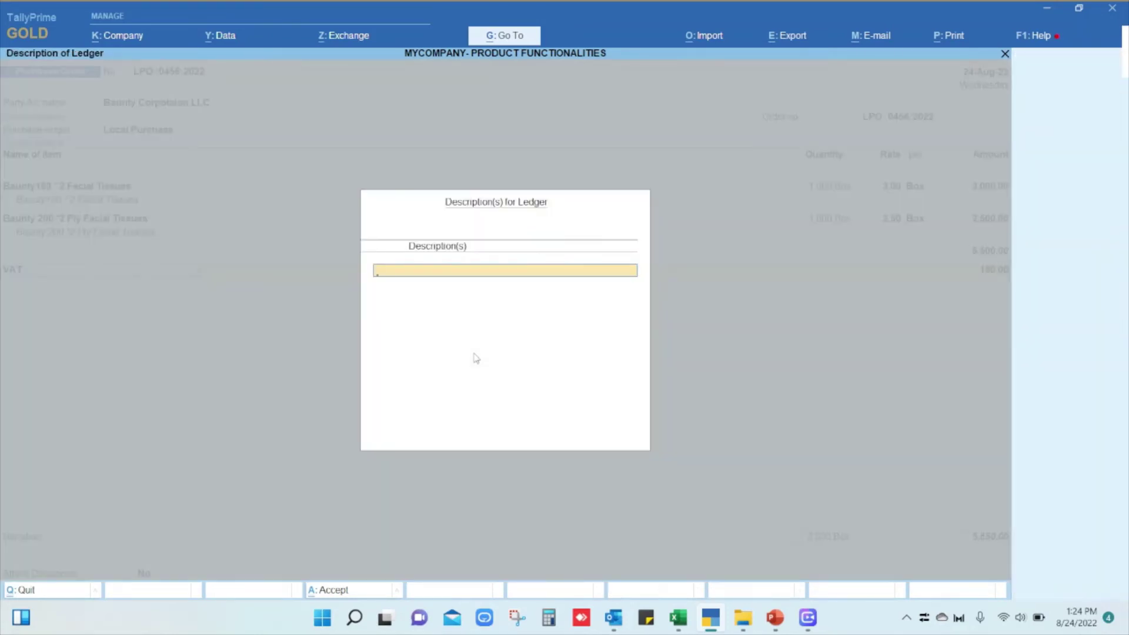
{"action": "key", "text": "Return"}
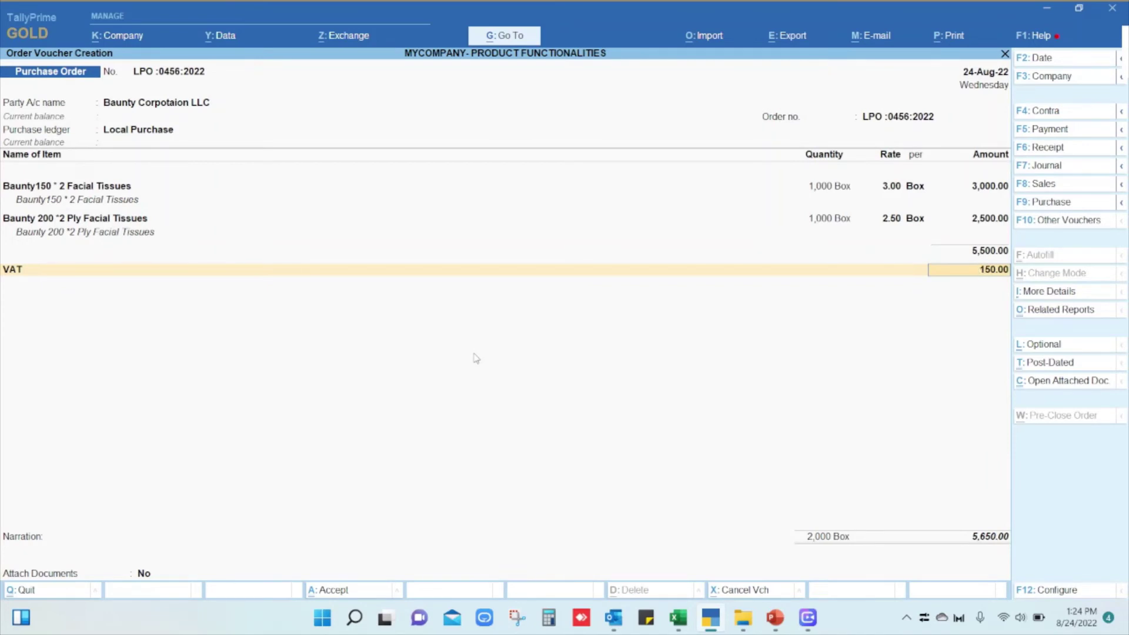
Accept the 150.00 VAT amount and save the order totalling 5,650.00
{"action": "key", "text": "Return"}
{"action": "key", "text": "Return"}
{"action": "key", "text": "Return"}
{"action": "key", "text": "Return"}
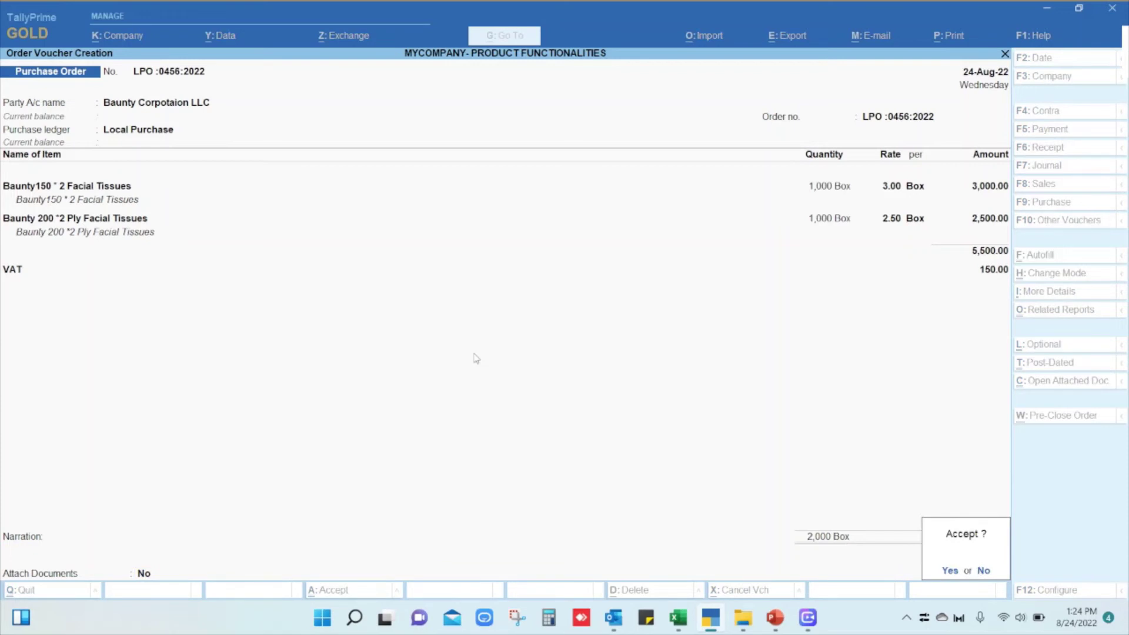
{"action": "key", "text": "Return"}
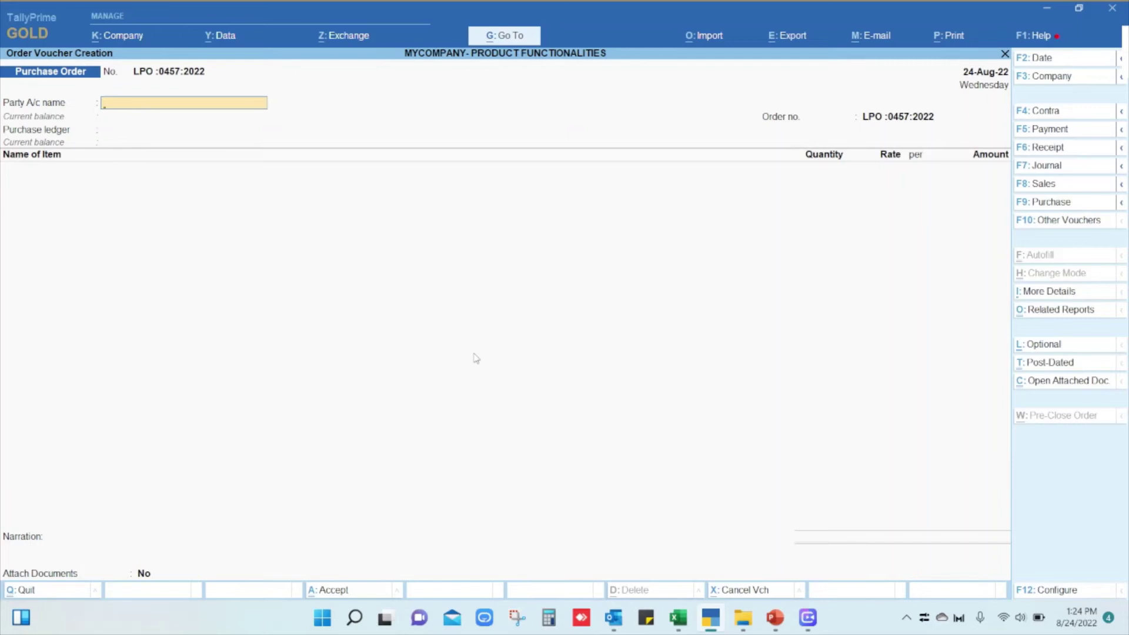
{"action": "key", "text": "Escape"}
Review order LPO 0456 from the Day Book, then close it
{"action": "key", "text": "d"}
{"action": "key", "text": "d"}
{"action": "key", "text": "Return"}
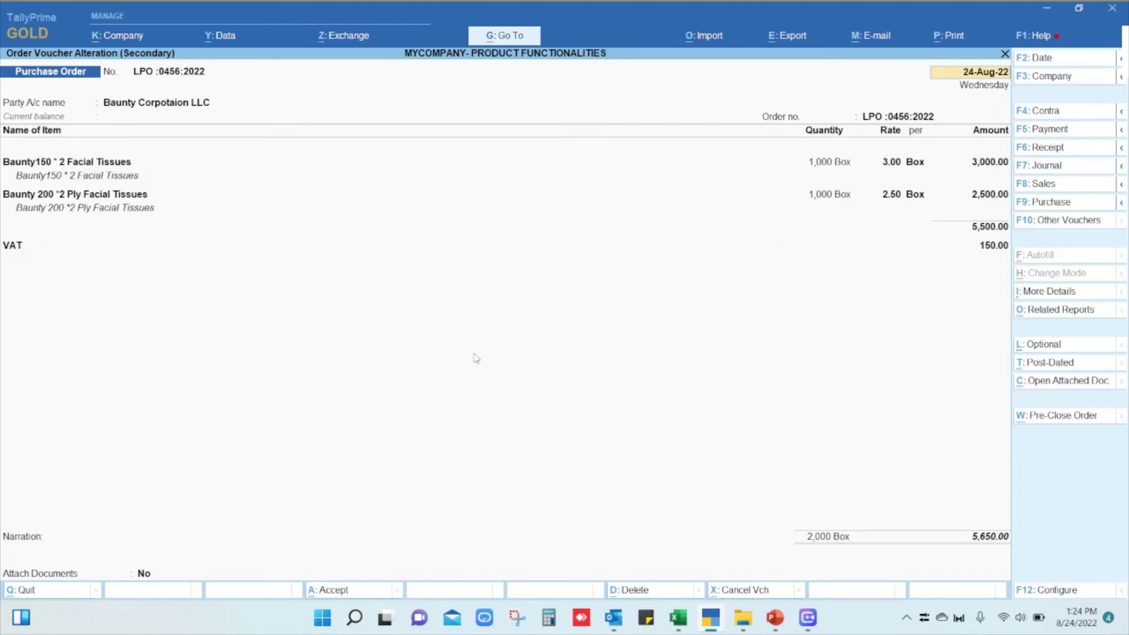
{"action": "key", "text": "BackSpace"}
{"action": "key", "text": "Escape"}
{"action": "key", "text": "Escape"}
Navigate from Display More Reports to Statements of Inventory
{"action": "key", "text": "Down"}
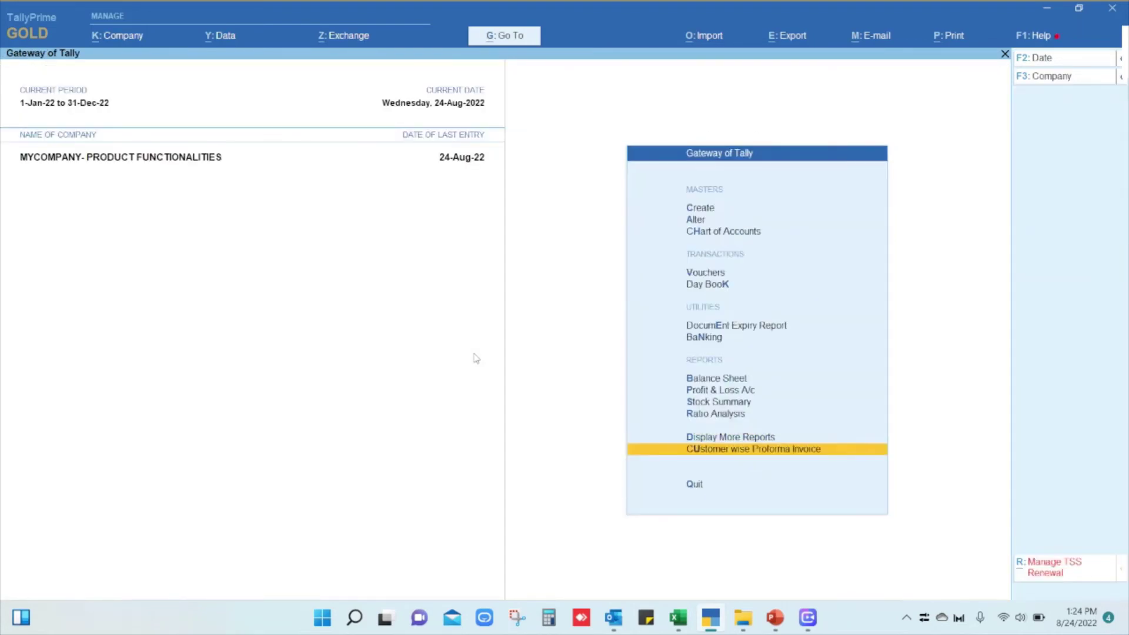
{"action": "key", "text": "Up"}
{"action": "key", "text": "Up"}
{"action": "key", "text": "Down"}
{"action": "key", "text": "Return"}
{"action": "key", "text": "Down"}
{"action": "key", "text": "Down"}
{"action": "key", "text": "Down"}
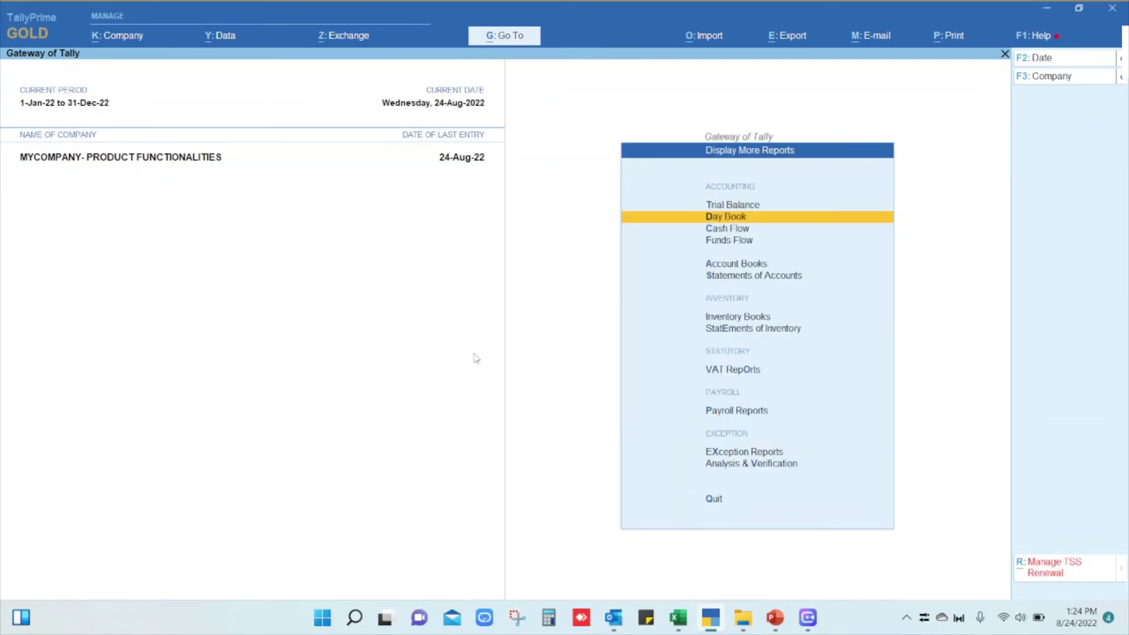
{"action": "key", "text": "Down"}
{"action": "key", "text": "Down"}
{"action": "key", "text": "Down"}
{"action": "key", "text": "Down"}
{"action": "key", "text": "Down"}
{"action": "key", "text": "Up"}
{"action": "key", "text": "Return"}
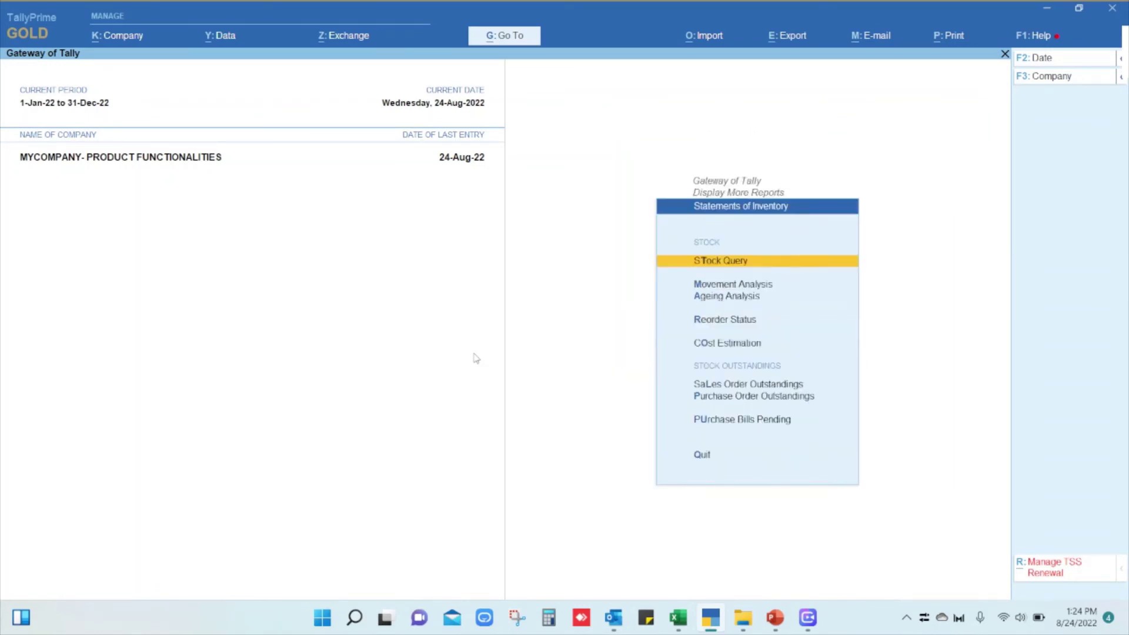
{"action": "key", "text": "Down"}
{"action": "key", "text": "Down"}
{"action": "key", "text": "Down"}
Open Purchase Order Outstandings for All Orders and check the Baunty 200 row
{"action": "key", "text": "Down"}
{"action": "key", "text": "Down"}
{"action": "key", "text": "Down"}
{"action": "key", "text": "Down"}
{"action": "key", "text": "Up"}
{"action": "key", "text": "Return"}
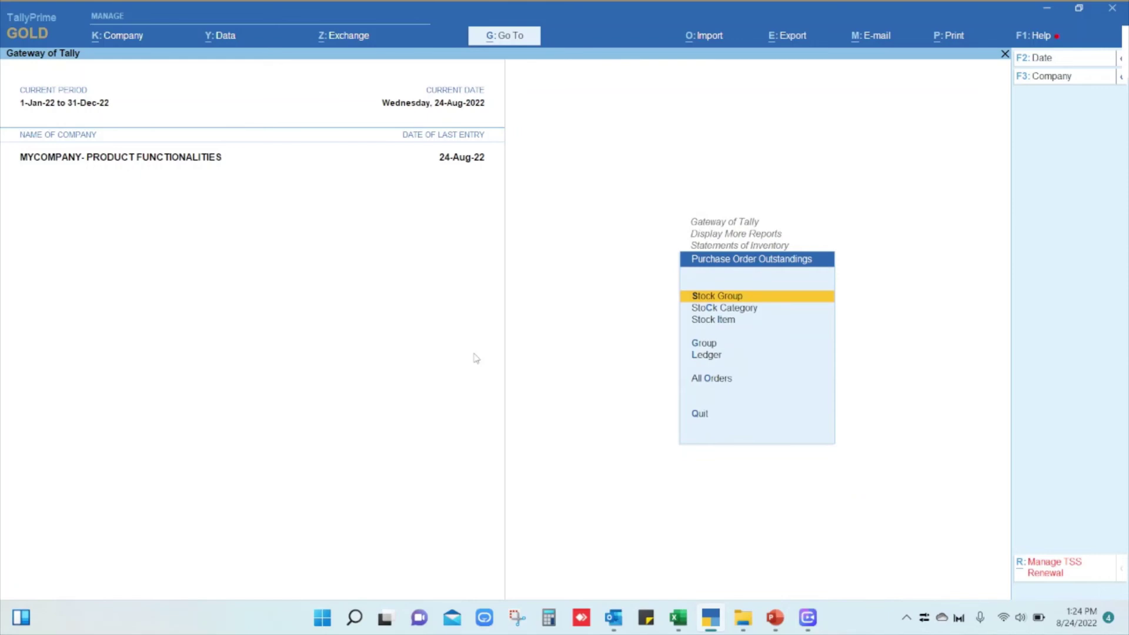
{"action": "key", "text": "Down"}
{"action": "key", "text": "Down"}
{"action": "key", "text": "Down"}
{"action": "key", "text": "Down"}
{"action": "key", "text": "Down"}
{"action": "key", "text": "Return"}
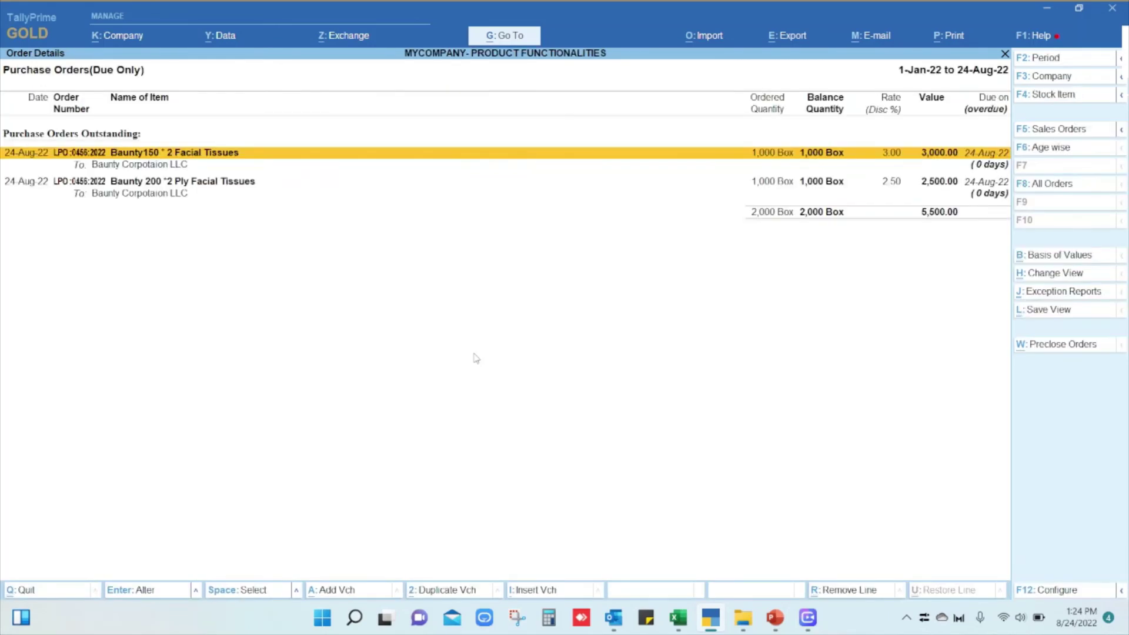
{"action": "key", "text": "Down"}
{"action": "key", "text": "Up"}
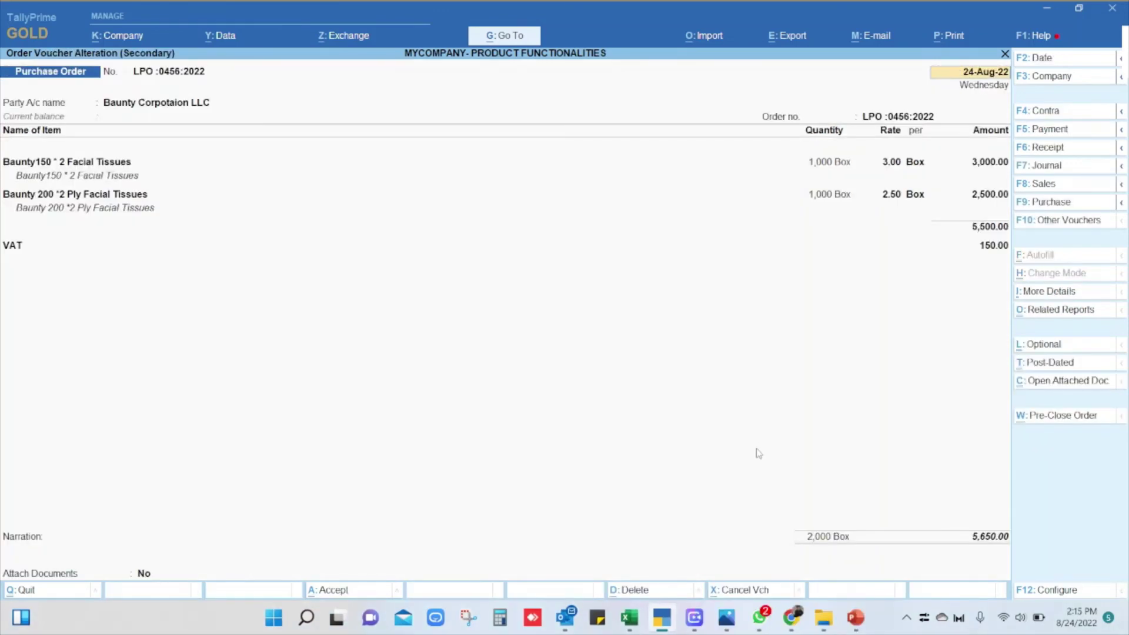
Preview the current purchase order printout through Microsoft Print to PDF
{"action": "left_click", "coordinate": [954, 42]}
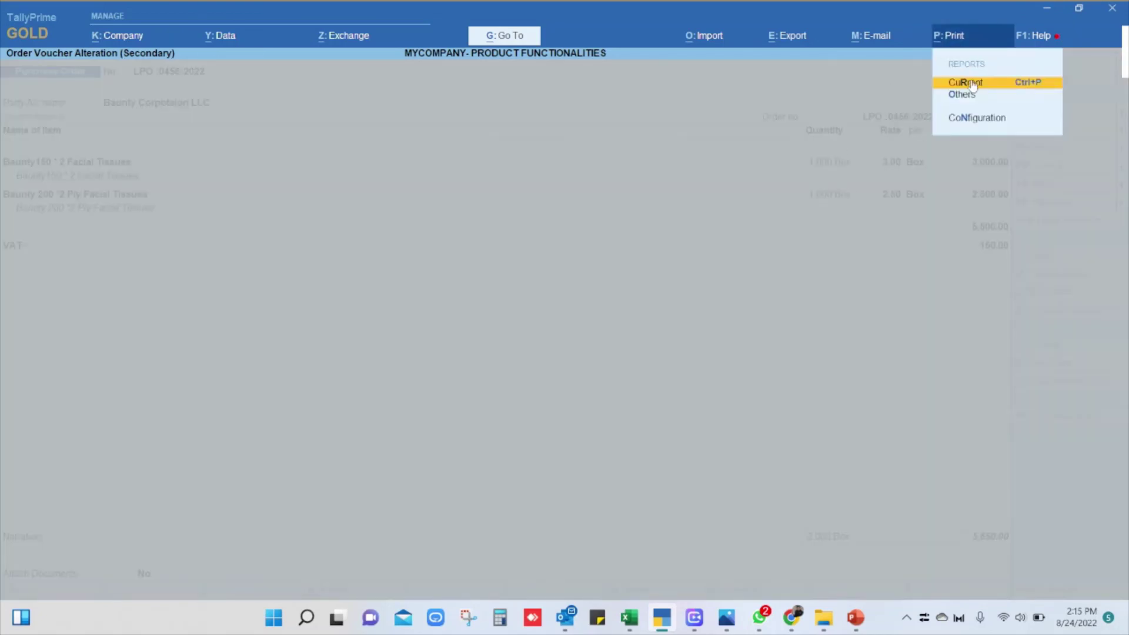
{"action": "key", "text": "Return"}
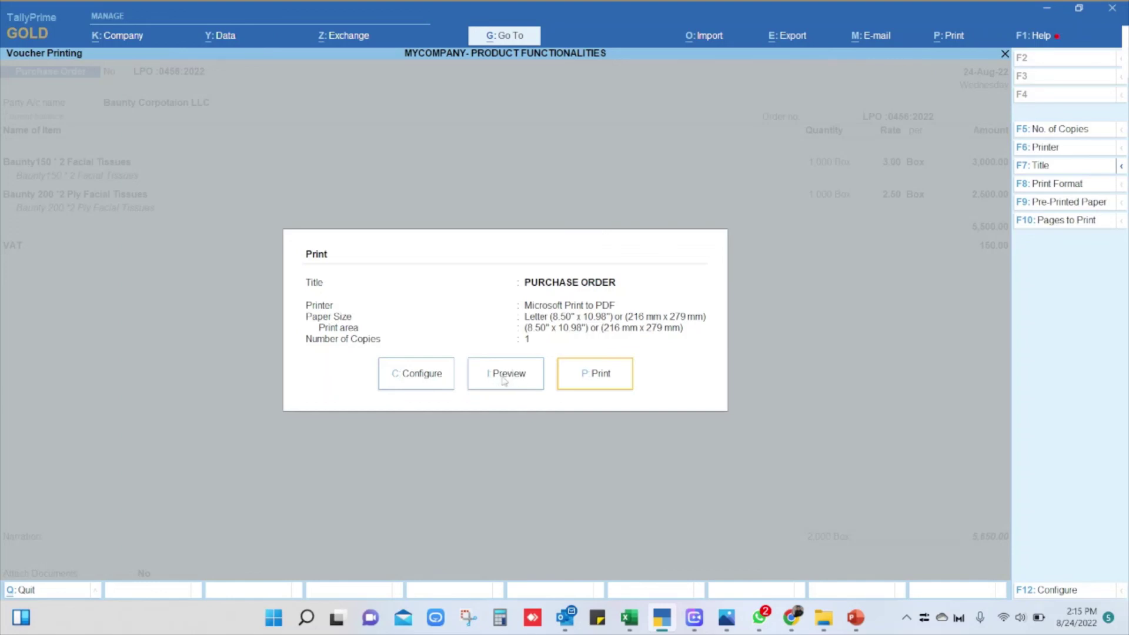
{"action": "left_click", "coordinate": [526, 371]}
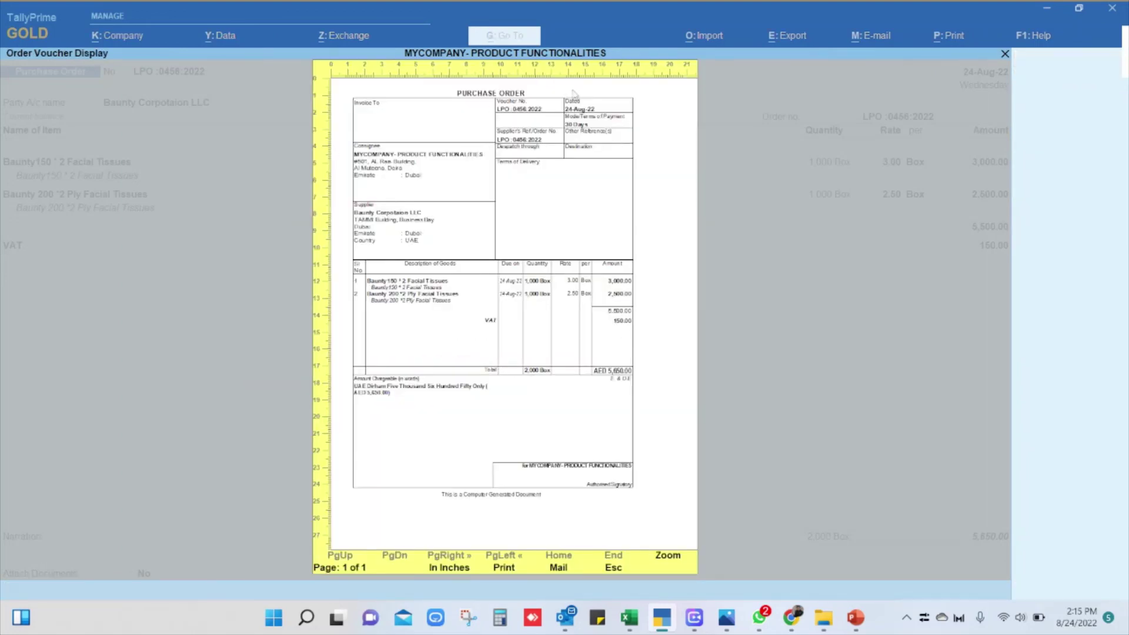